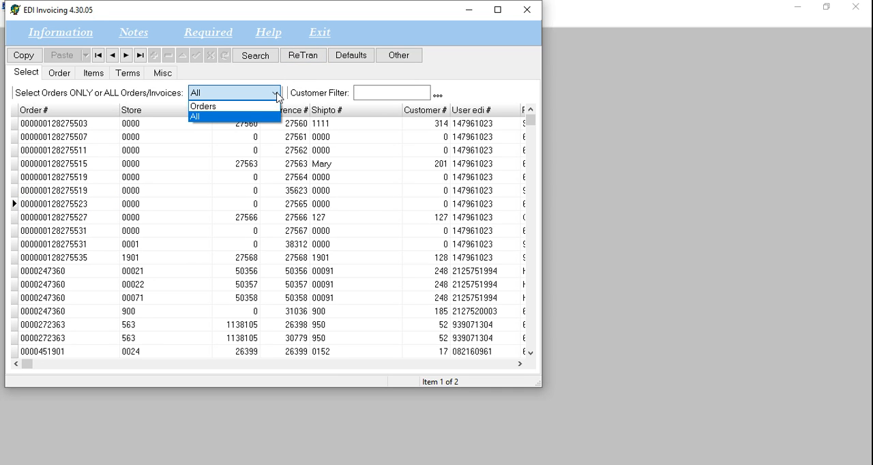
- Keep all orders and invoices listed, and open the Customer Filter's selection list sorted by company name
{"action": "left_click", "coordinate": [277, 96]}
{"action": "left_click", "coordinate": [359, 90]}
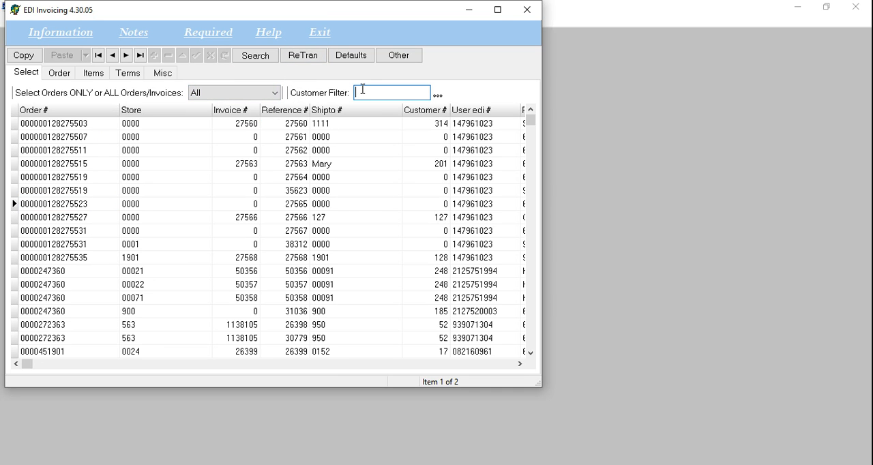
{"action": "left_click", "coordinate": [437, 95]}
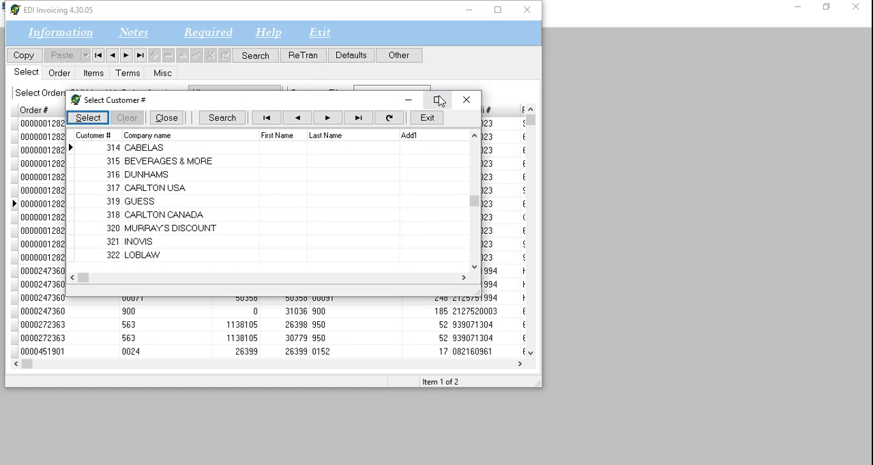
{"action": "left_click", "coordinate": [196, 137]}
{"action": "left_click", "coordinate": [196, 175]}
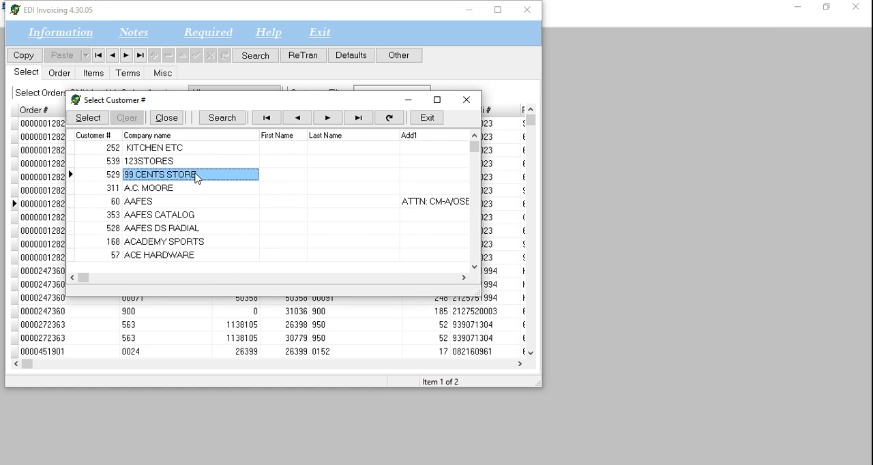
{"action": "scroll", "coordinate": [195, 175], "scroll_direction": "down", "scroll_amount": 3}
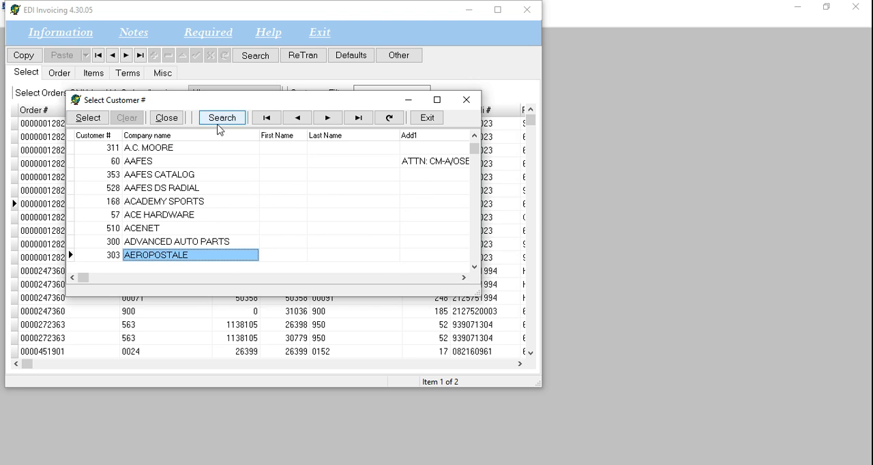
- Find the company names matching NORD% and filter the orders by the customer NORDSTROMS
{"action": "left_click", "coordinate": [219, 119]}
{"action": "type", "text": "NORD%"}
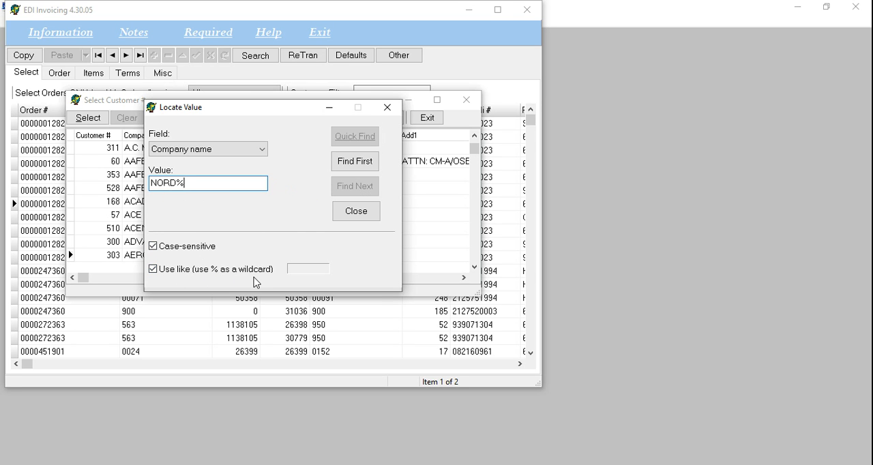
{"action": "left_click", "coordinate": [359, 163]}
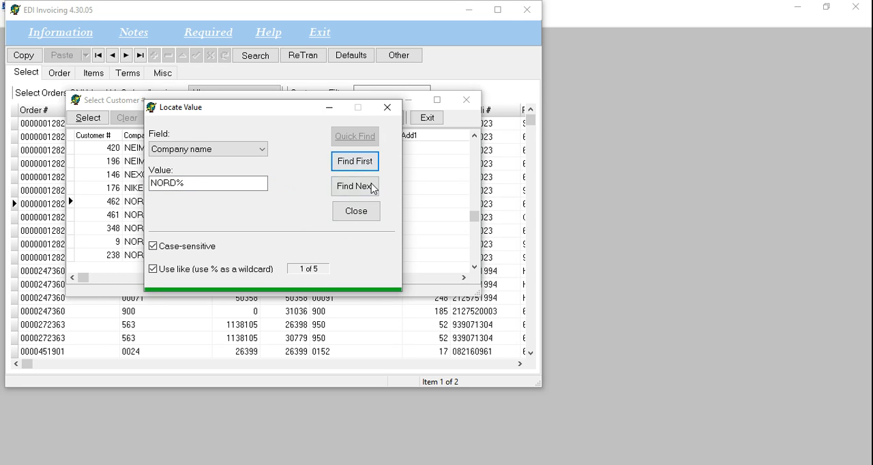
{"action": "left_click", "coordinate": [363, 212]}
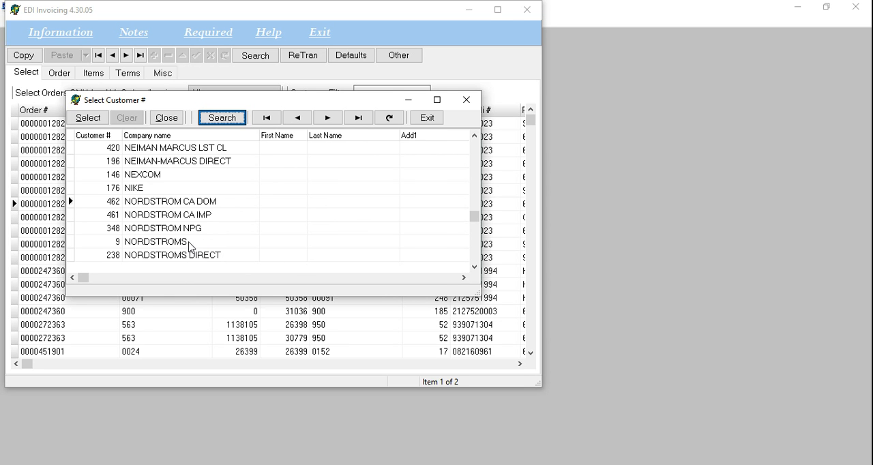
{"action": "double_click", "coordinate": [191, 246]}
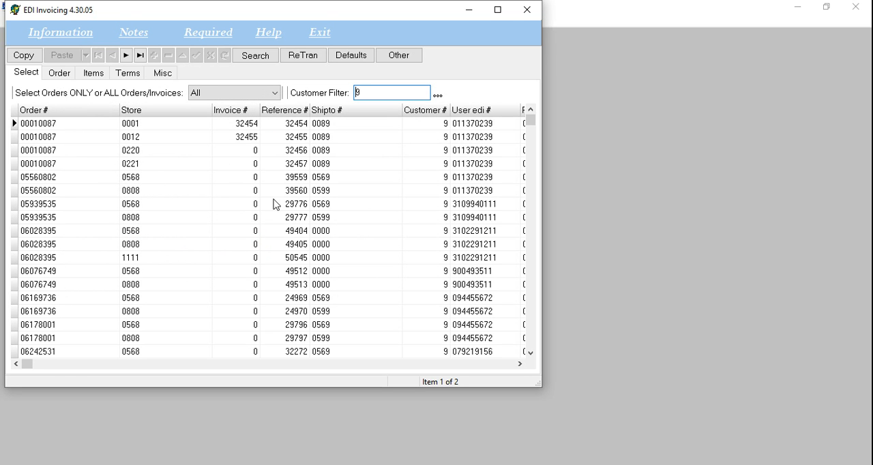
- Open the details of the NORDSTROMS order for store 0220
{"action": "double_click", "coordinate": [85, 157]}
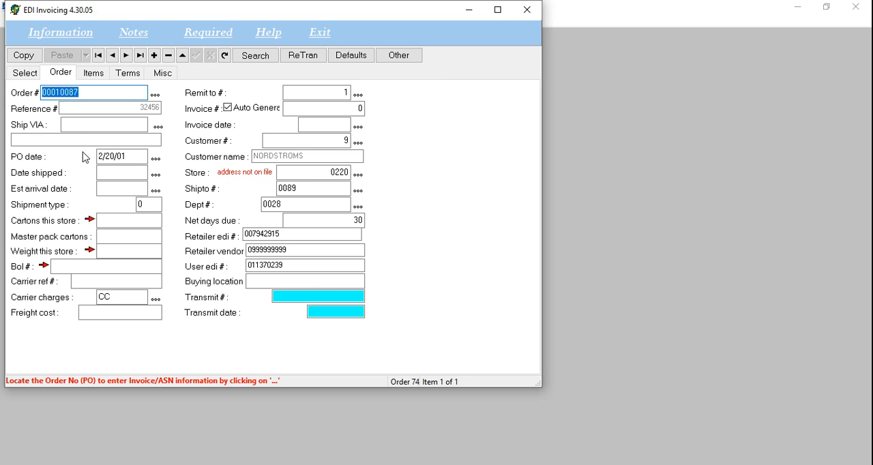
{"action": "left_click", "coordinate": [33, 73]}
{"action": "left_click", "coordinate": [60, 73]}
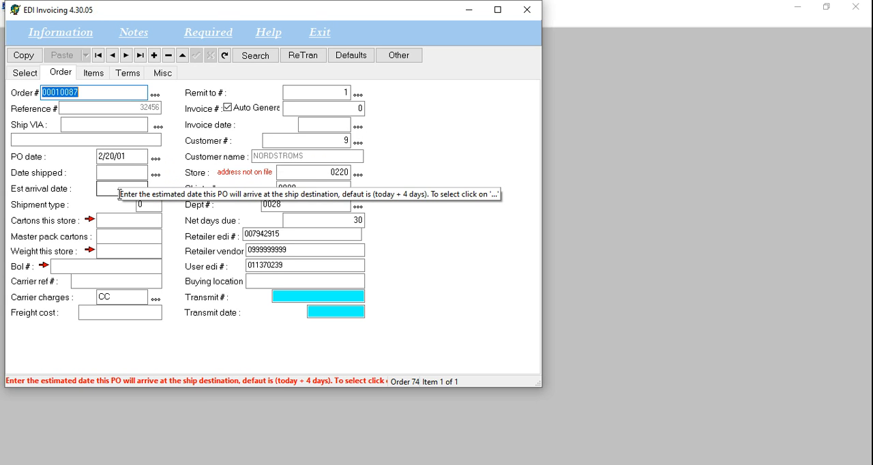
- Add a carrier with code ZZZZ and name ZZZZ TEST to the Ship VIA list and assign it to the order
{"action": "left_click", "coordinate": [158, 127]}
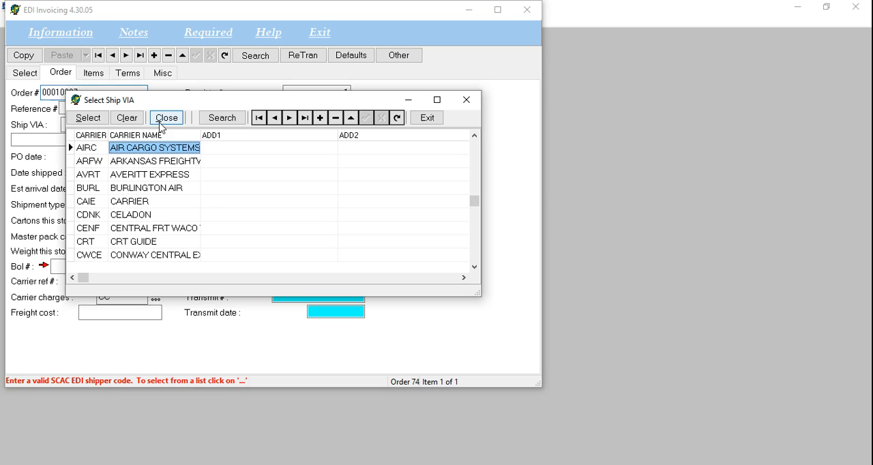
{"action": "left_click", "coordinate": [156, 193]}
{"action": "scroll", "coordinate": [158, 197], "scroll_direction": "down", "scroll_amount": 20}
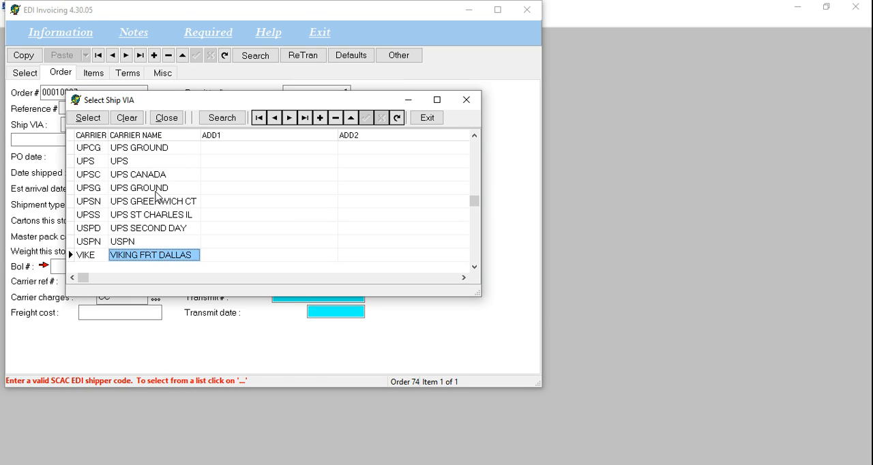
{"action": "left_click", "coordinate": [320, 118]}
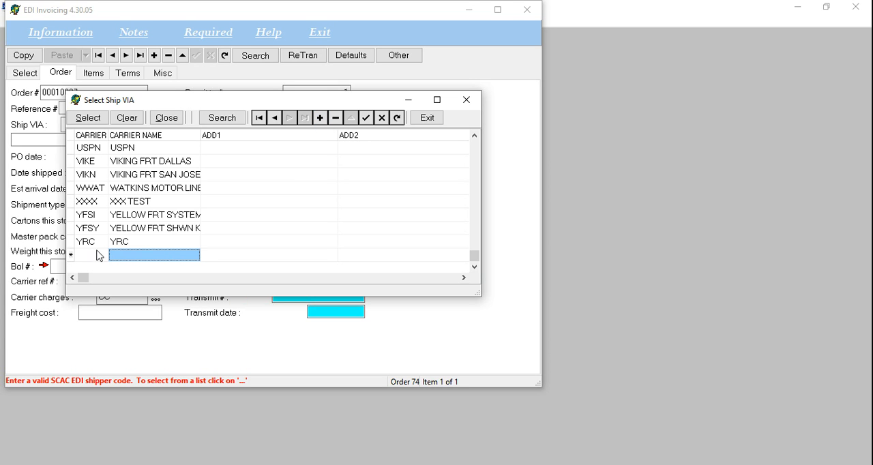
{"action": "left_click", "coordinate": [96, 256]}
{"action": "type", "text": "ZZZZ"}
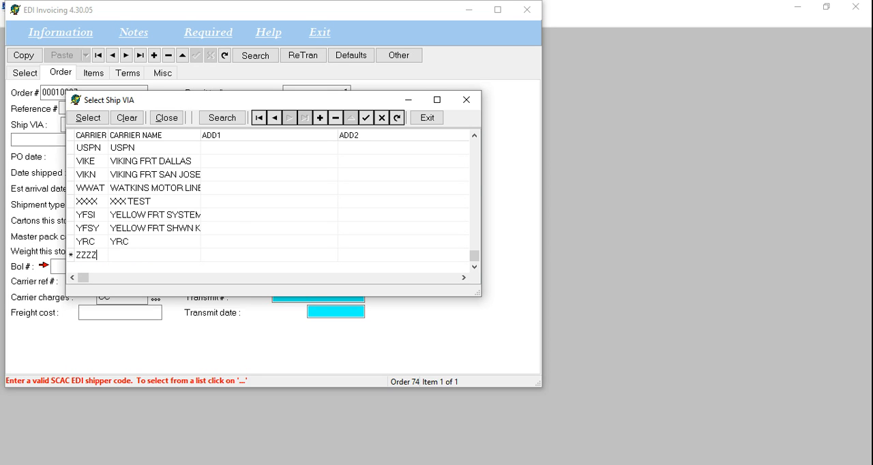
{"action": "key", "text": "Tab"}
{"action": "type", "text": "ZZZZ TEST"}
{"action": "key", "text": "Return"}
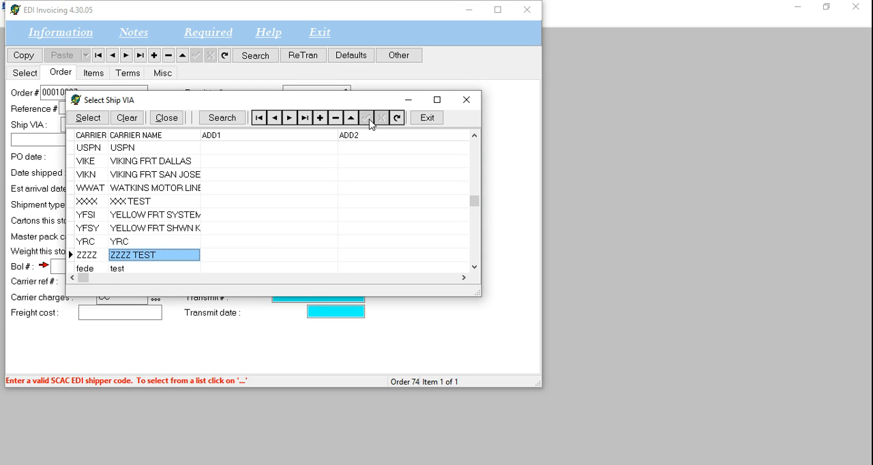
{"action": "double_click", "coordinate": [171, 258]}
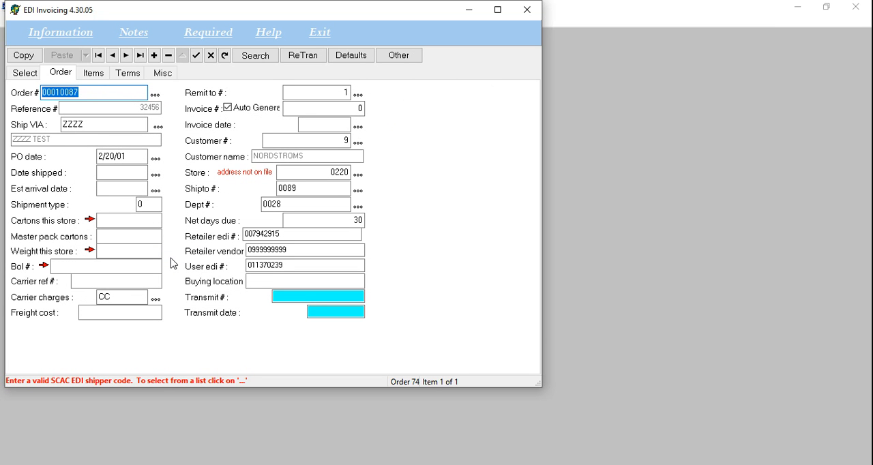
- Accept the default dates for the shipment: date shipped 5/14/20 and estimated arrival date 5/18/20
{"action": "key", "text": "Tab"}
{"action": "key", "text": "Tab"}
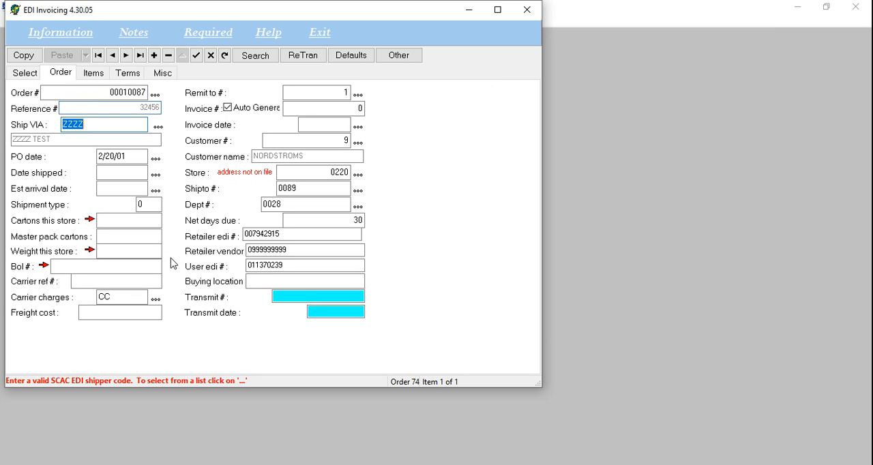
{"action": "key", "text": "Tab"}
{"action": "key", "text": "Tab"}
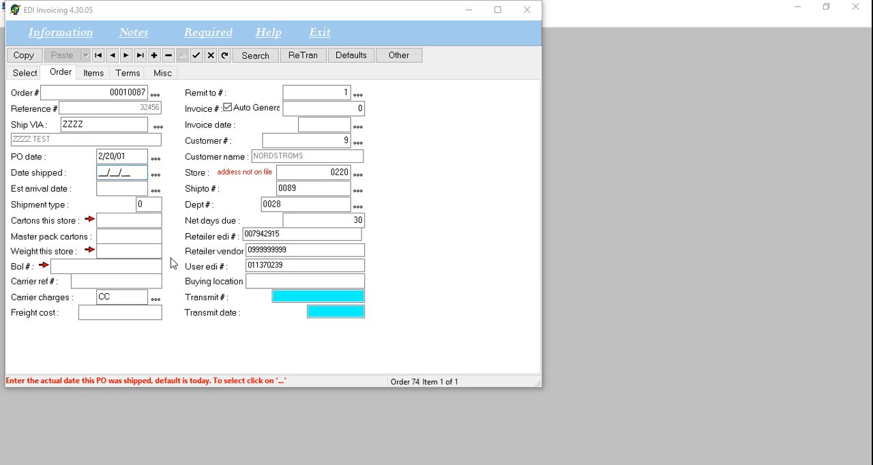
{"action": "key", "text": "Return"}
{"action": "key", "text": "Tab"}
{"action": "key", "text": "Tab"}
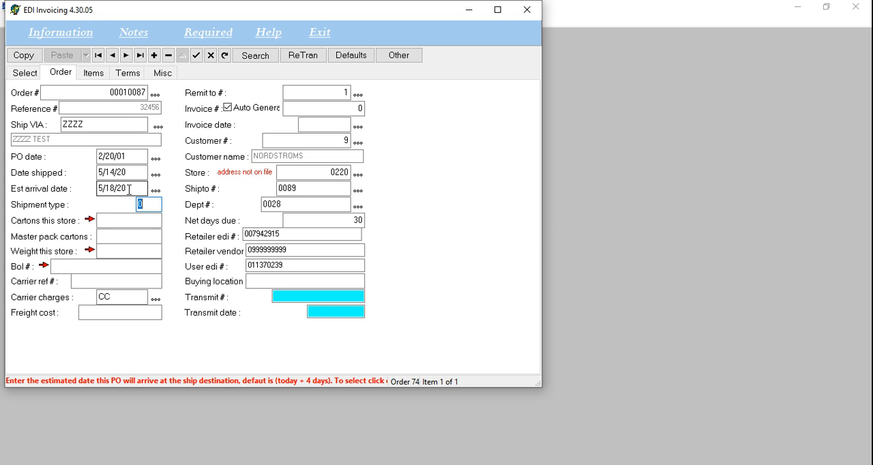
- Generate the order's Bol # and choose CC (COLLECT) as its carrier charges
{"action": "left_click", "coordinate": [122, 219]}
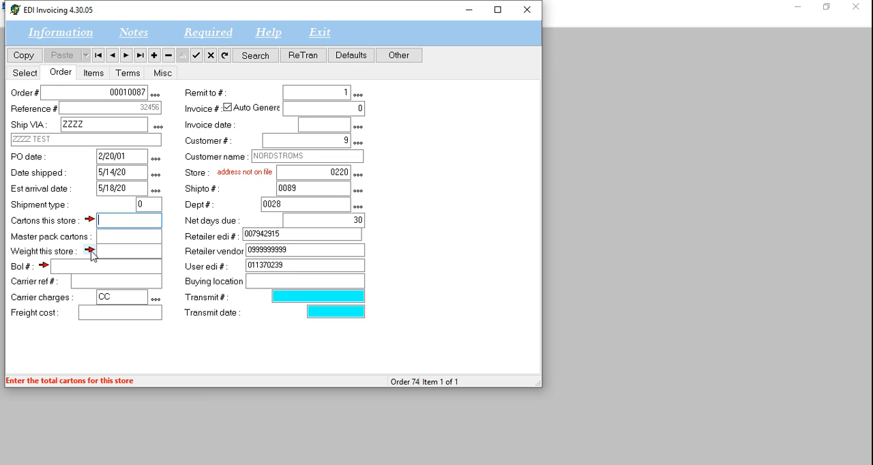
{"action": "left_click", "coordinate": [44, 266]}
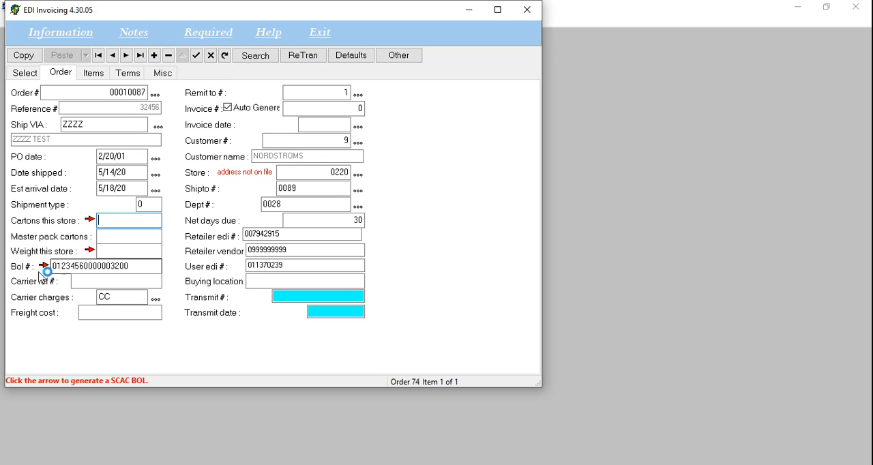
{"action": "left_click", "coordinate": [113, 281]}
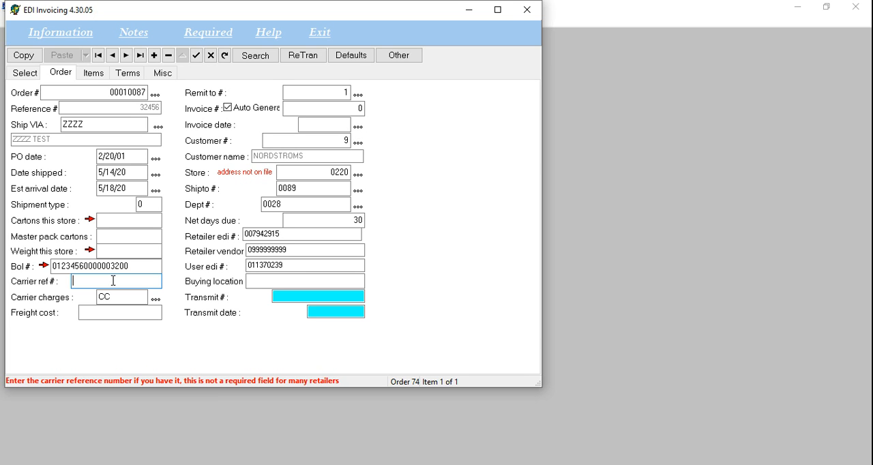
{"action": "left_click", "coordinate": [155, 298]}
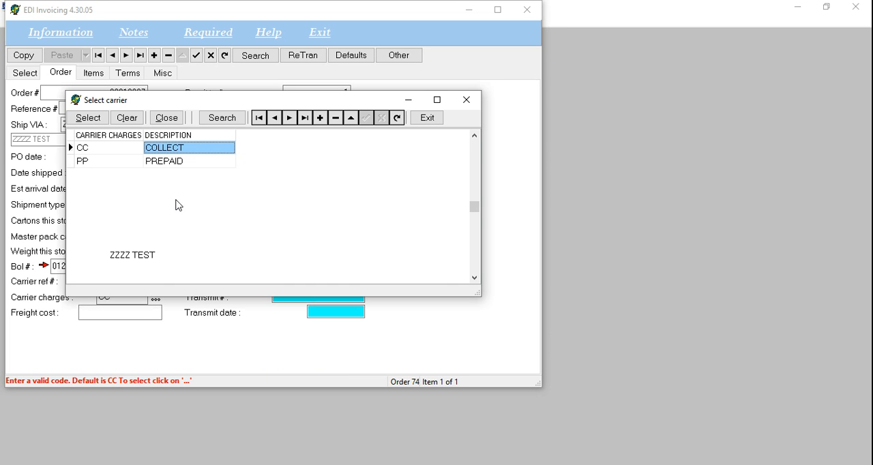
{"action": "double_click", "coordinate": [182, 149]}
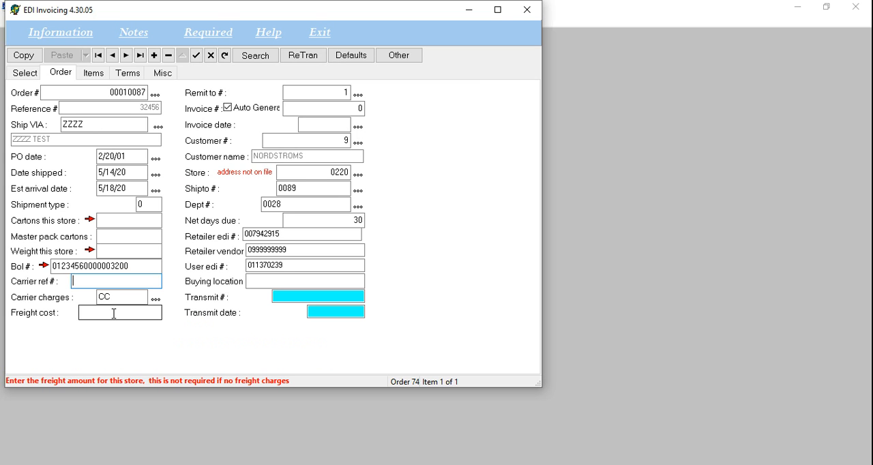
{"action": "left_click", "coordinate": [114, 313]}
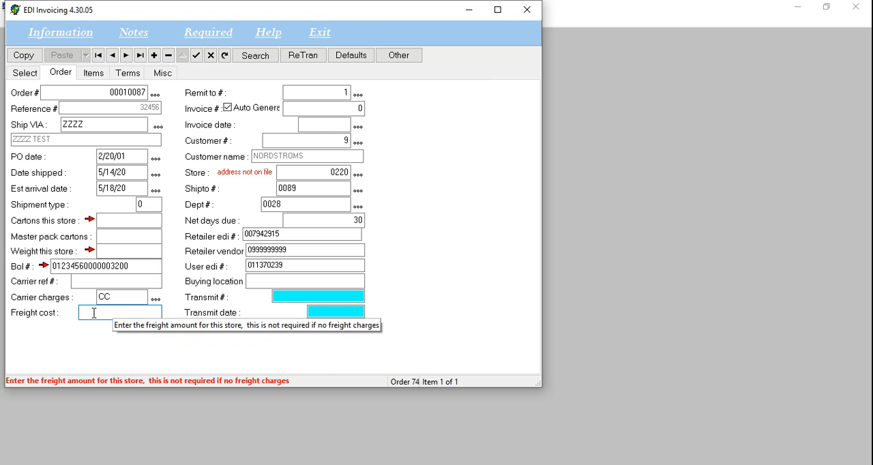
- Set the order's Remit to # to 2, the RMS EDI SOLUTIONS entry with the FACTOR address
{"action": "left_click", "coordinate": [359, 95]}
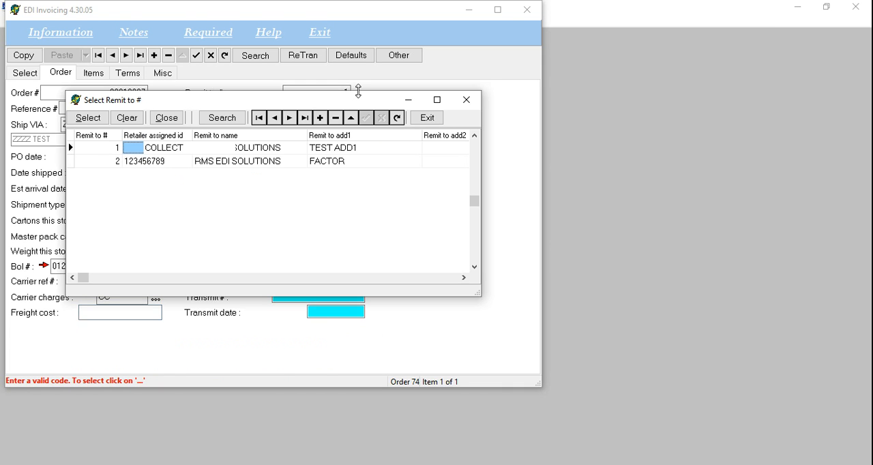
{"action": "left_click", "coordinate": [238, 165]}
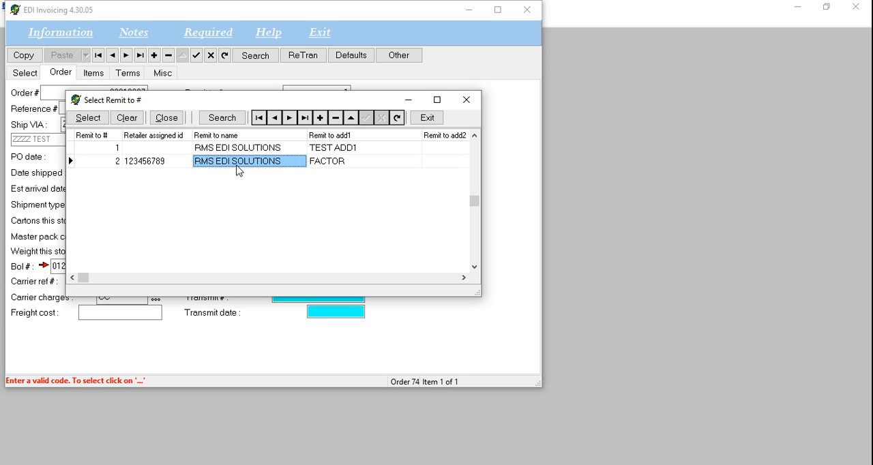
{"action": "left_click", "coordinate": [173, 149]}
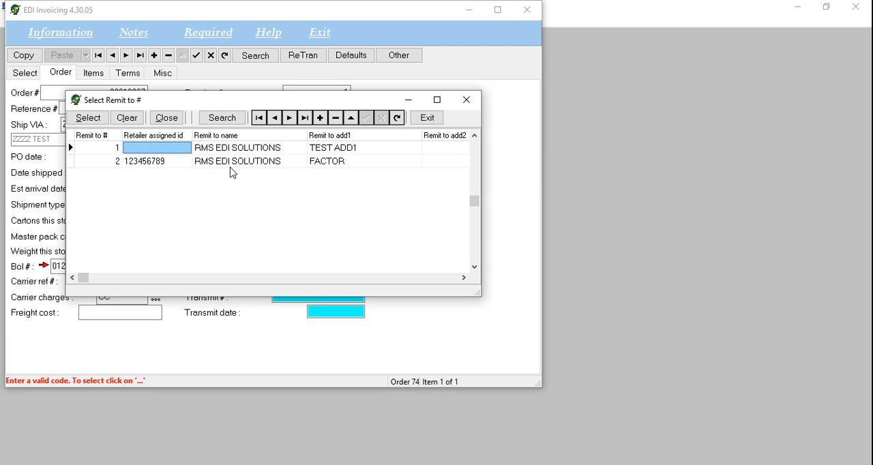
{"action": "double_click", "coordinate": [168, 166]}
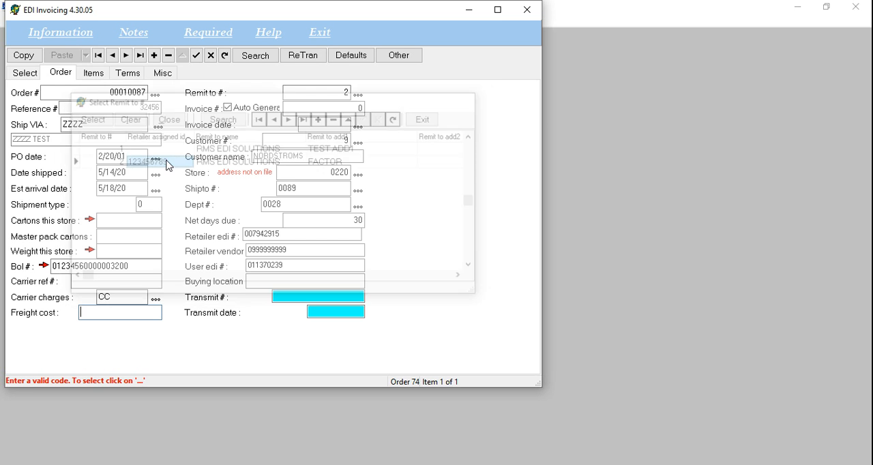
- Fill in the automatically generated invoice number and set the invoice date to today's date, 5/14/20
{"action": "left_click", "coordinate": [295, 109]}
{"action": "left_click", "coordinate": [521, 254]}
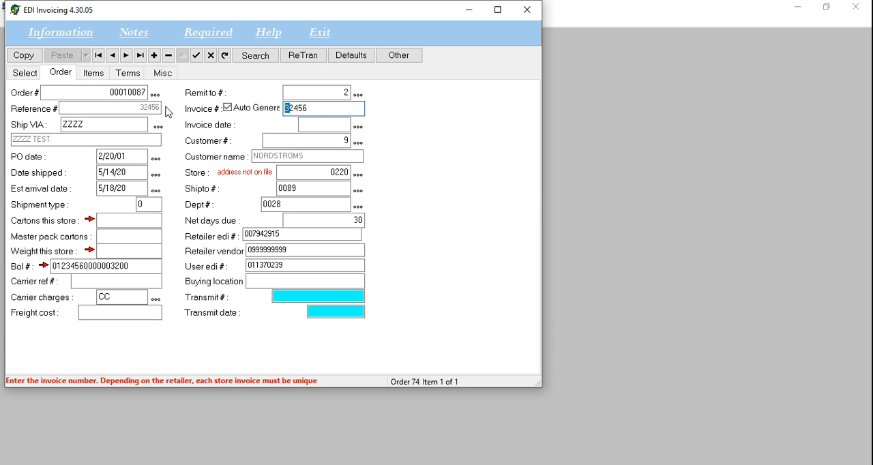
{"action": "key", "text": "shift+End"}
{"action": "key", "text": "Tab"}
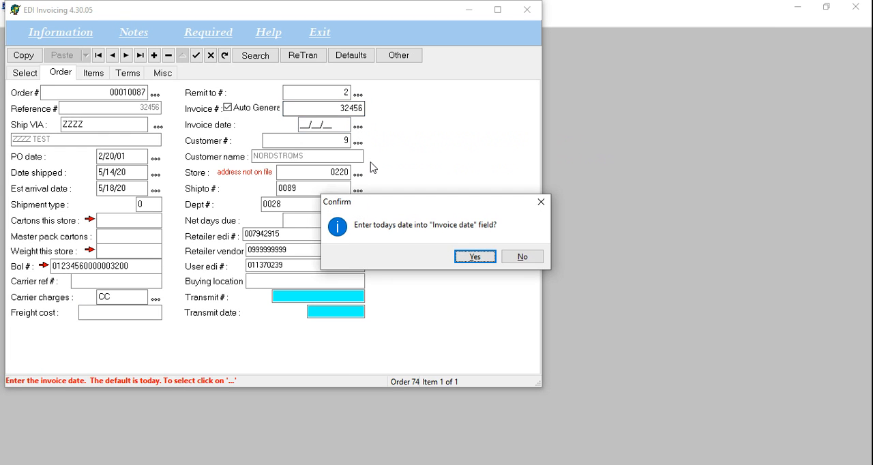
{"action": "key", "text": "Return"}
{"action": "key", "text": "Tab"}
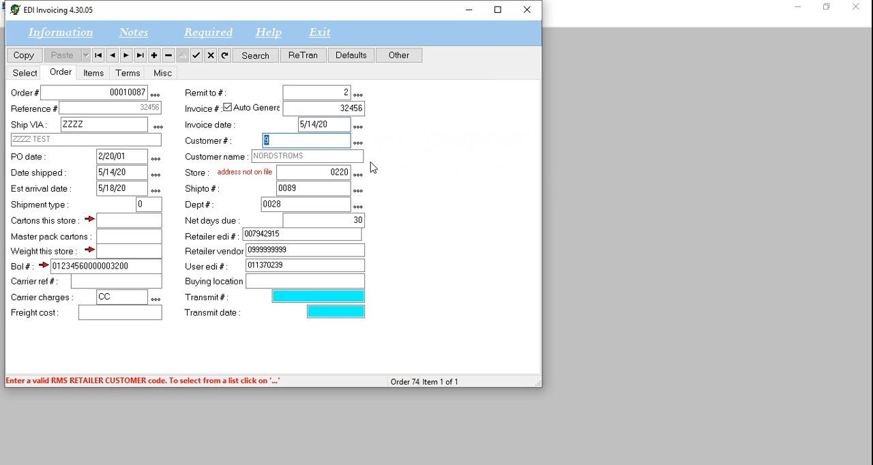
- Look up the customer's Shipto # entries and leave the list without choosing another one
{"action": "key", "text": "Tab"}
{"action": "key", "text": "Tab"}
{"action": "key", "text": "Tab"}
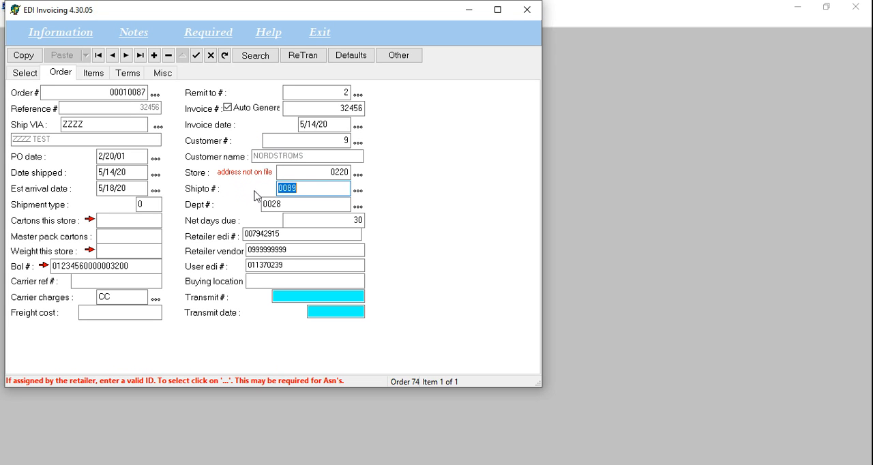
{"action": "left_click", "coordinate": [361, 191]}
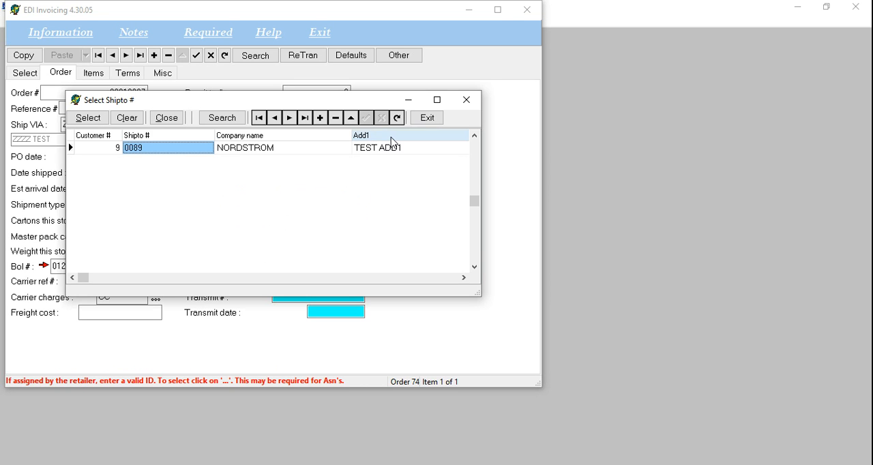
{"action": "left_click", "coordinate": [426, 120]}
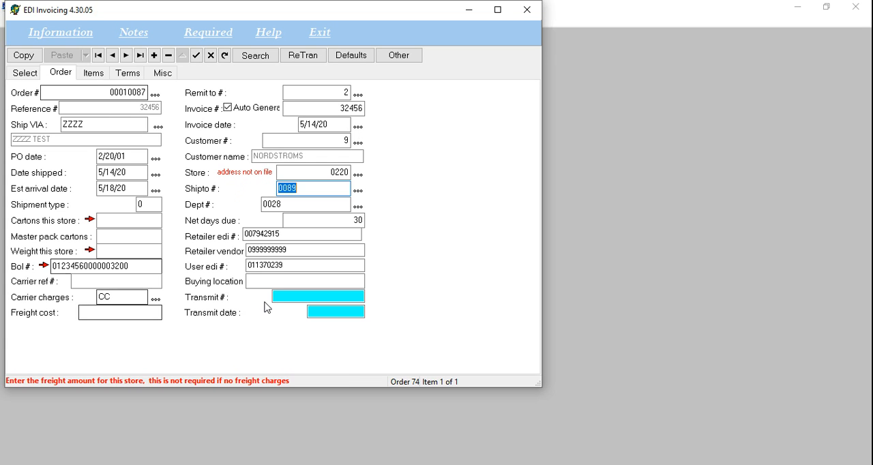
- Mark the order's items as a complete shipment so the shipping quantity matches the quantity ordered
{"action": "left_click", "coordinate": [95, 73]}
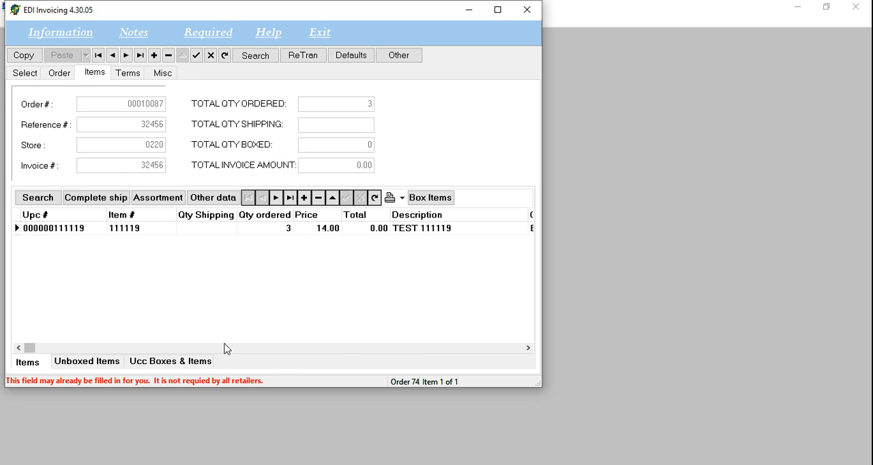
{"action": "left_click", "coordinate": [104, 203]}
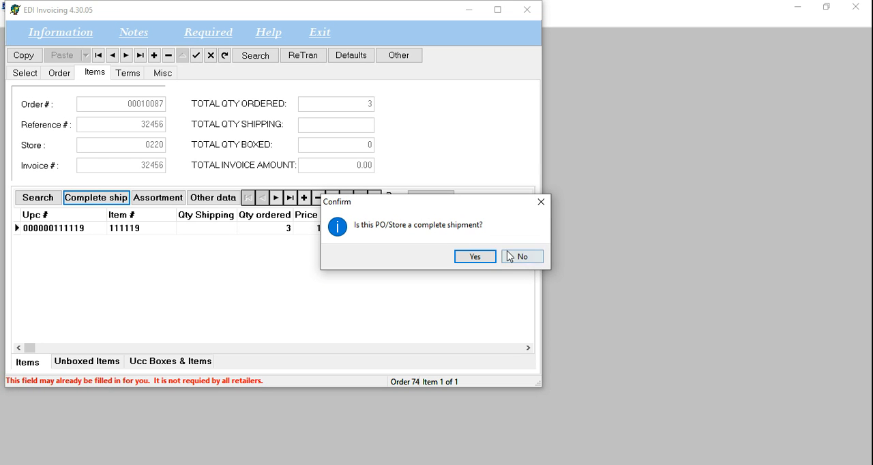
{"action": "left_click", "coordinate": [475, 257]}
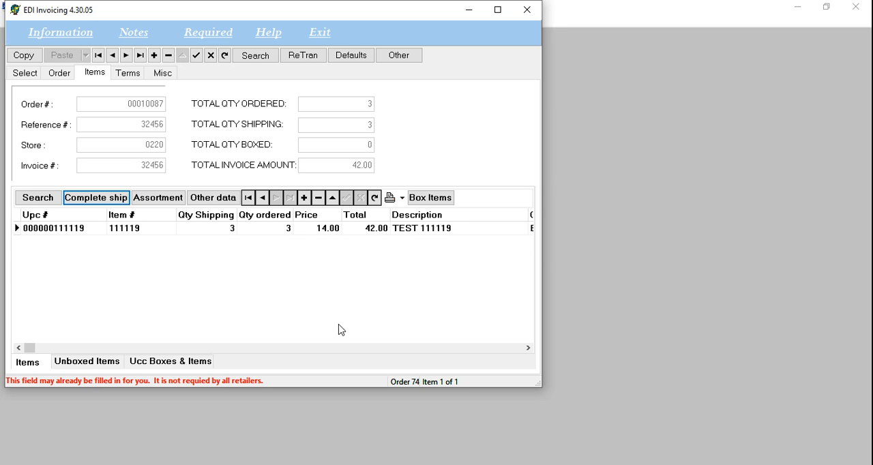
- Set the shipping quantity of item 111119 to 2 and save the item line
{"action": "left_click", "coordinate": [227, 232]}
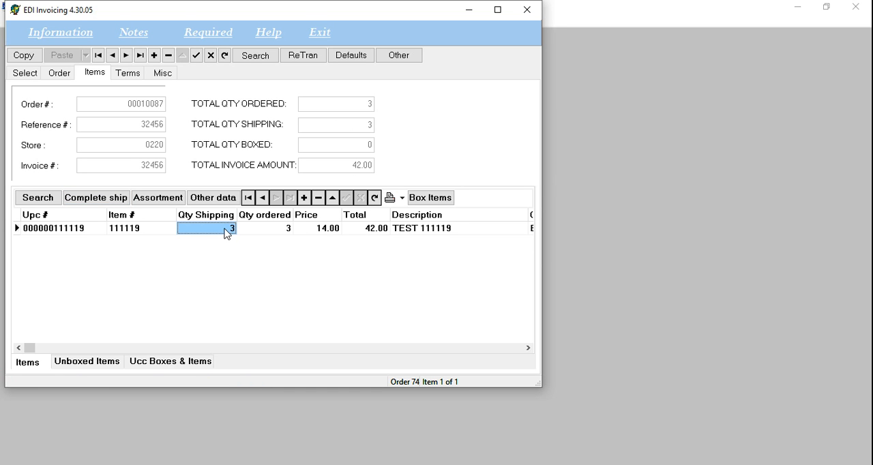
{"action": "type", "text": "2"}
{"action": "key", "text": "Tab"}
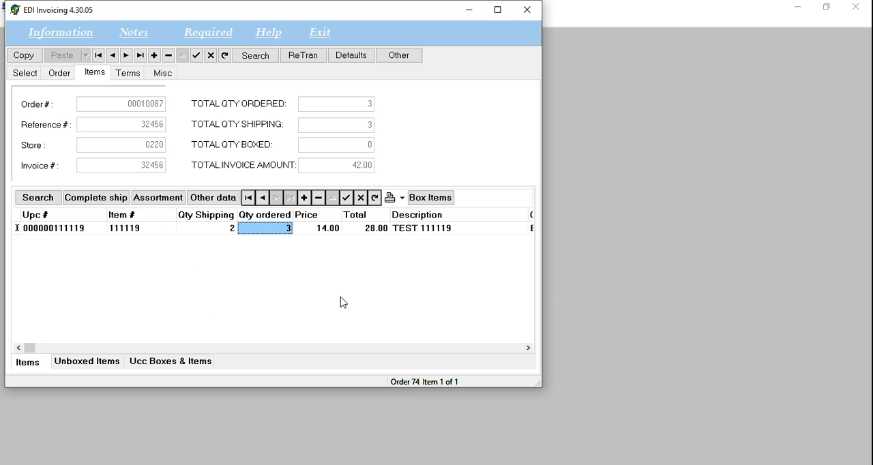
{"action": "left_click", "coordinate": [346, 198]}
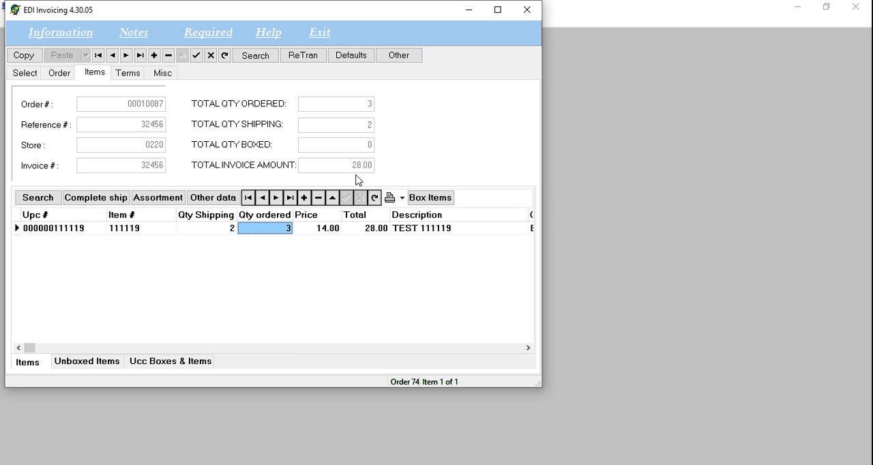
- Open the box placement for the order's items, choose boxing by CASE PK and check the item's case pack value
{"action": "left_click", "coordinate": [431, 199]}
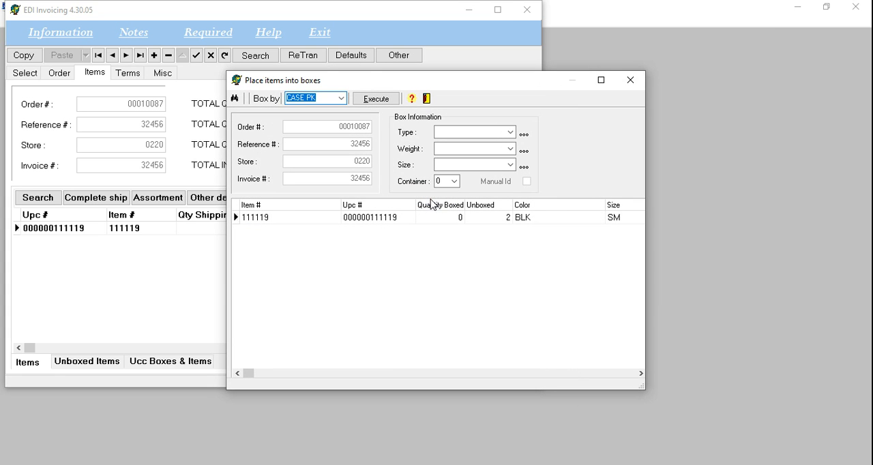
{"action": "left_click", "coordinate": [342, 98]}
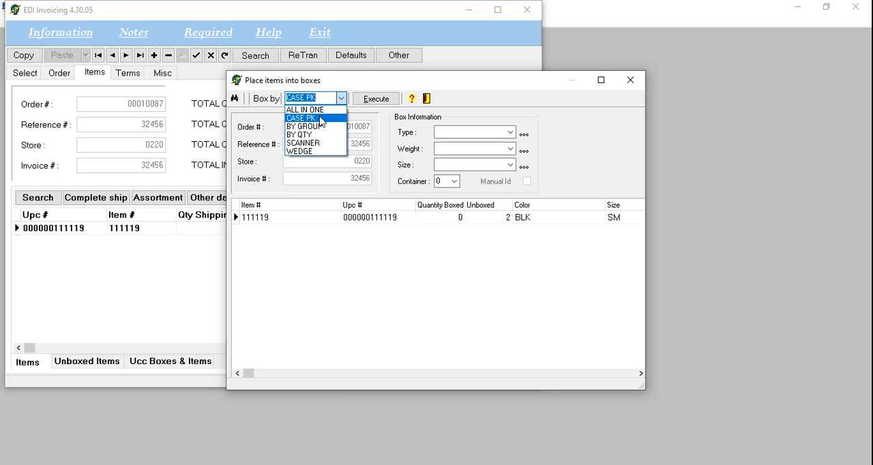
{"action": "left_click", "coordinate": [323, 118]}
{"action": "left_click", "coordinate": [460, 223]}
{"action": "key", "text": "Tab"}
{"action": "key", "text": "Tab"}
{"action": "key", "text": "Tab"}
{"action": "key", "text": "Tab"}
{"action": "key", "text": "Tab"}
{"action": "key", "text": "Tab"}
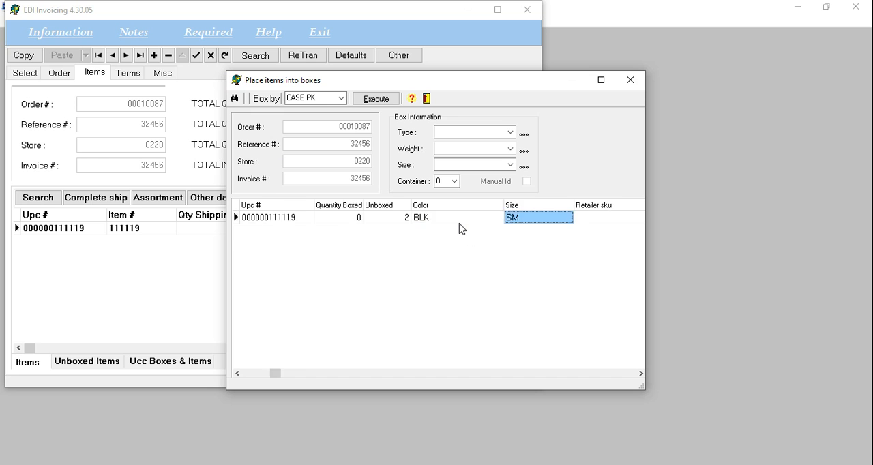
{"action": "key", "text": "Tab"}
{"action": "key", "text": "Tab"}
{"action": "key", "text": "Tab"}
{"action": "key", "text": "Tab"}
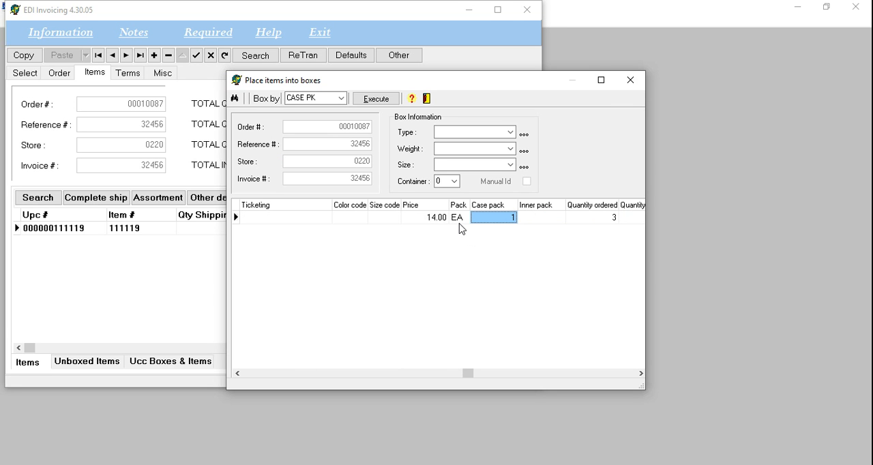
{"action": "key", "text": "Home"}
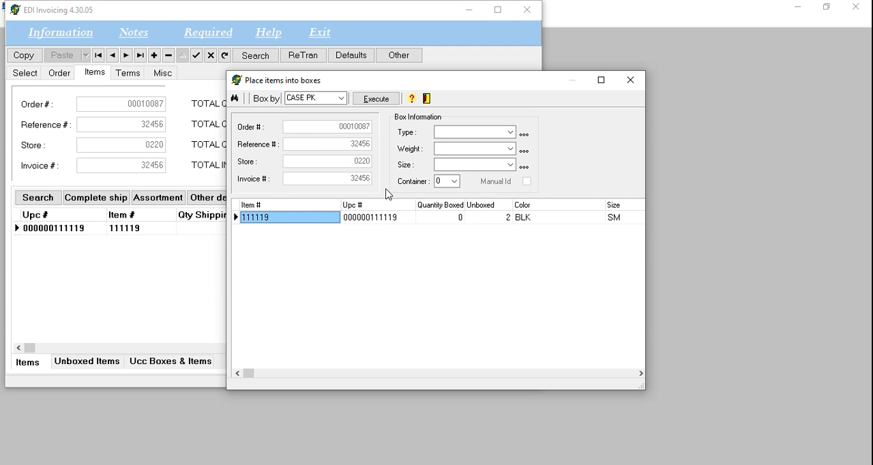
- Switch the boxing method to BY GROUP and examine the item's Group Qty entry
{"action": "left_click", "coordinate": [341, 99]}
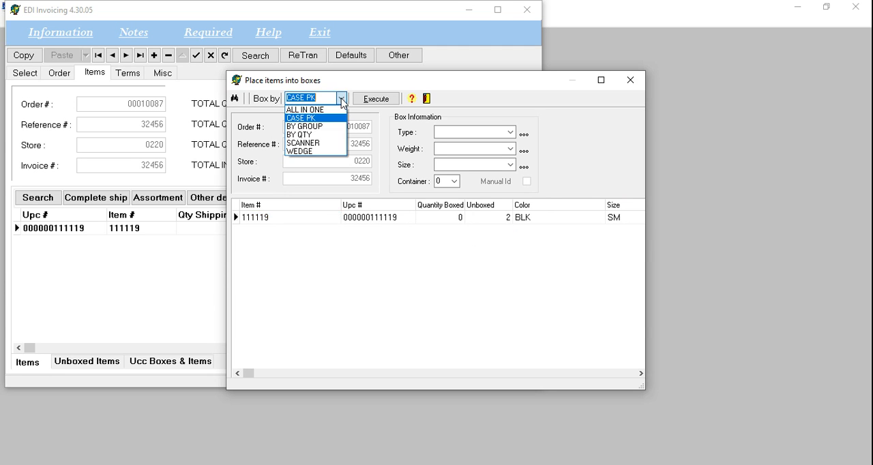
{"action": "left_click", "coordinate": [337, 127]}
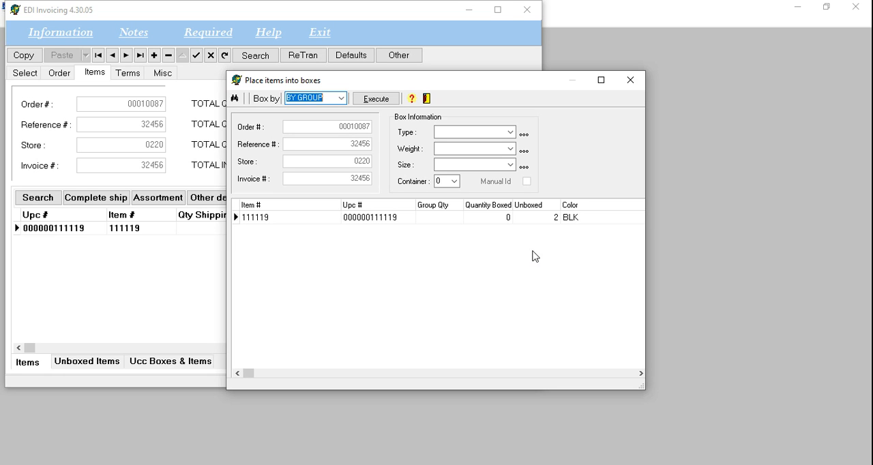
{"action": "left_click", "coordinate": [433, 219]}
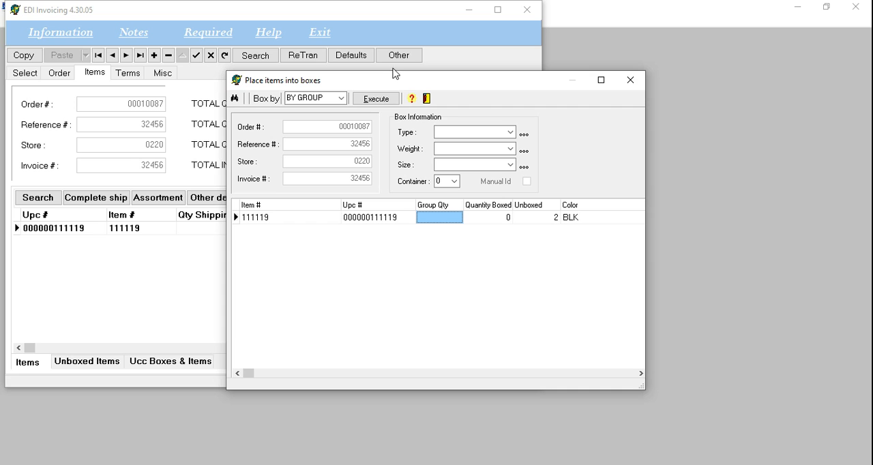
- Choose boxing BY QTY and place a quantity of 1 of item 111119 into a box
{"action": "left_click", "coordinate": [342, 100]}
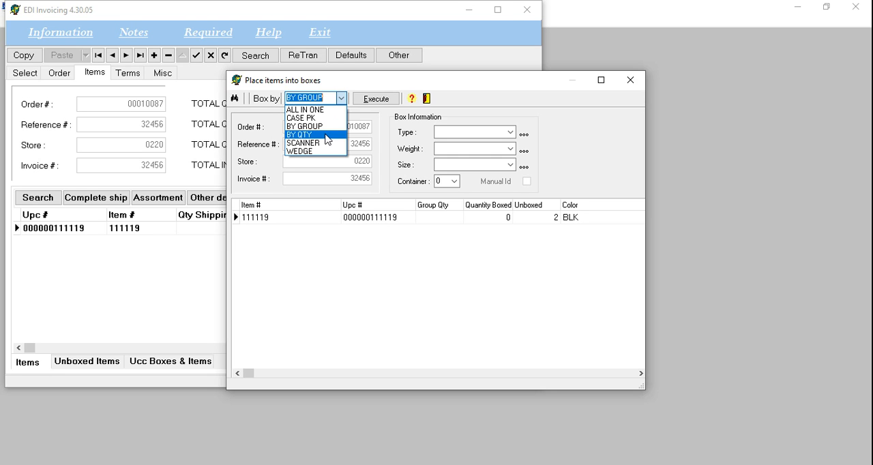
{"action": "left_click", "coordinate": [327, 140]}
{"action": "left_click", "coordinate": [439, 219]}
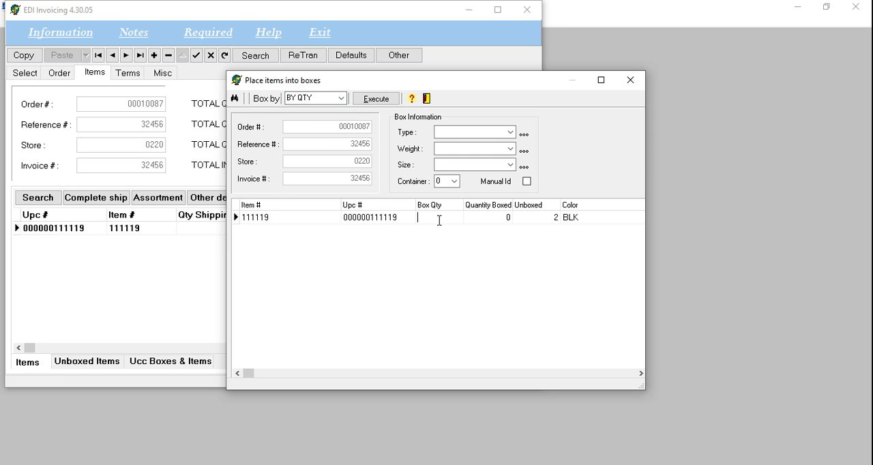
{"action": "type", "text": "1"}
{"action": "left_click", "coordinate": [382, 102]}
{"action": "left_click", "coordinate": [475, 256]}
{"action": "left_click", "coordinate": [472, 256]}
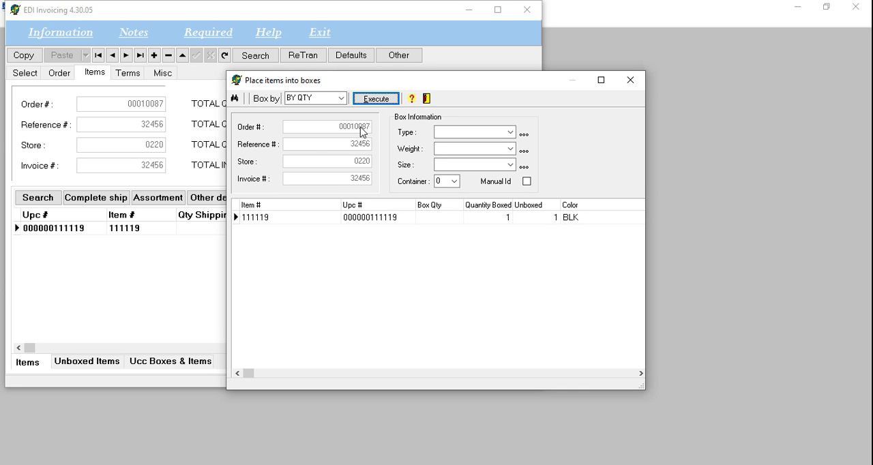
- Box the remaining unboxed quantity with the ALL IN ONE method and close the box placement window
{"action": "left_click", "coordinate": [341, 99]}
{"action": "left_click", "coordinate": [334, 110]}
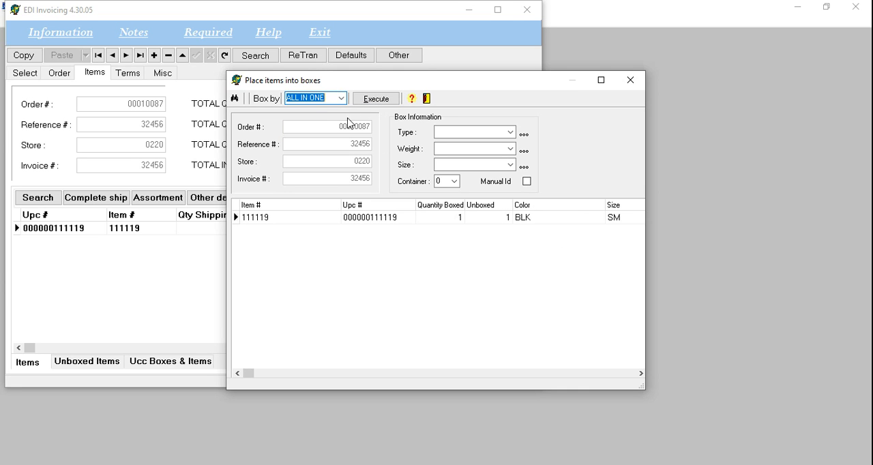
{"action": "left_click", "coordinate": [377, 101]}
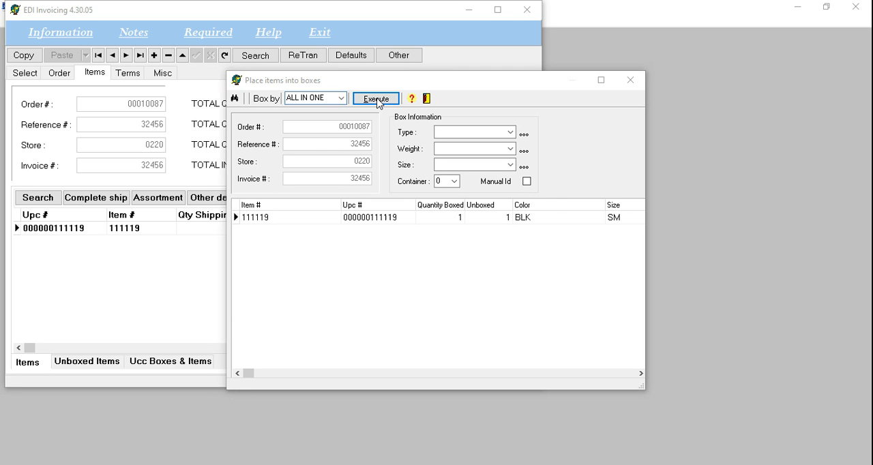
{"action": "left_click", "coordinate": [477, 258]}
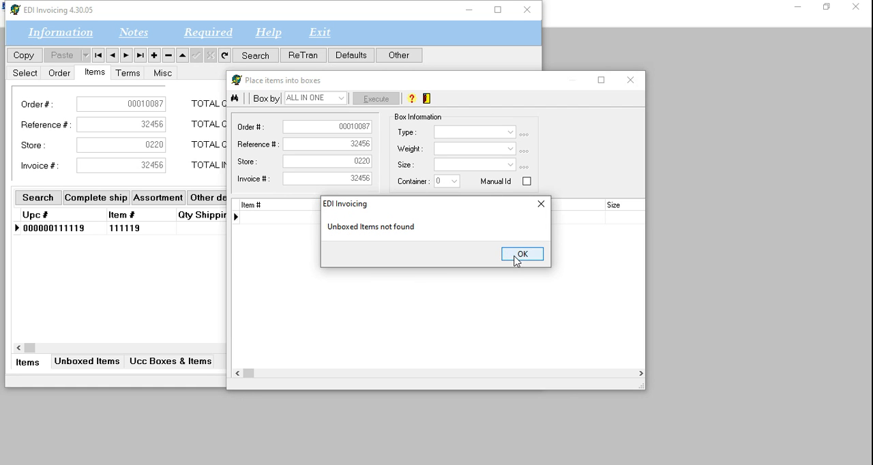
{"action": "left_click", "coordinate": [514, 258]}
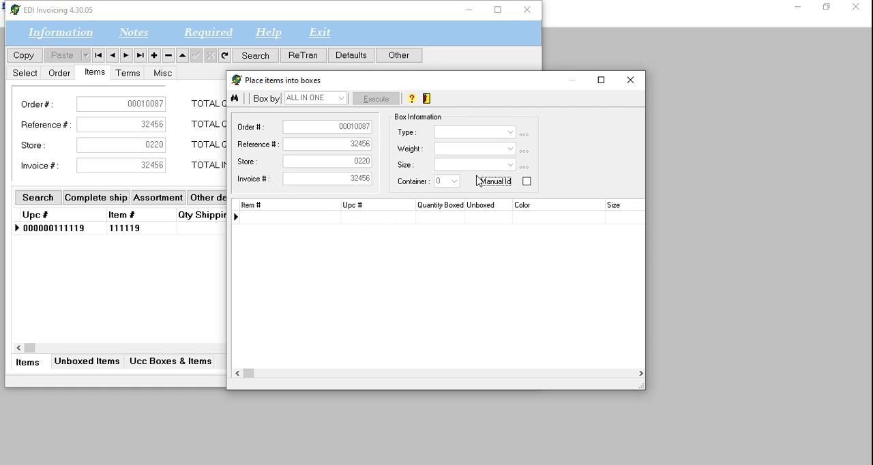
{"action": "left_click", "coordinate": [429, 102]}
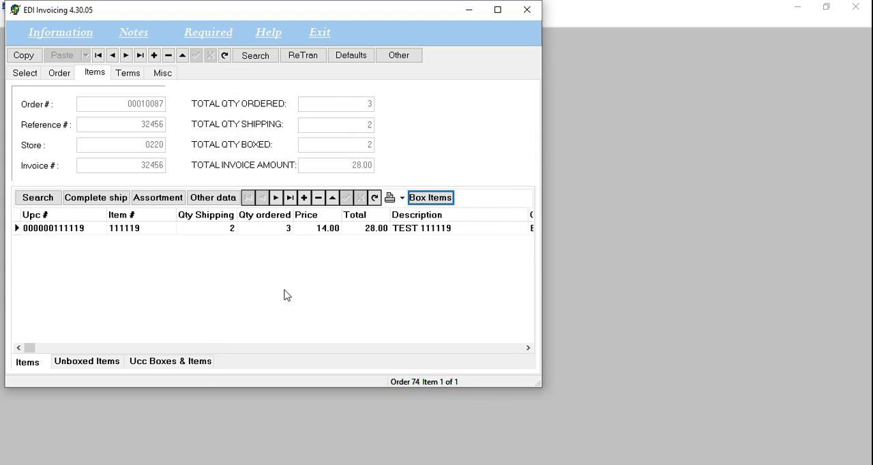
- Review the order's UCC boxes and their contents, set printing by One and choose the first carton
{"action": "left_click", "coordinate": [198, 363]}
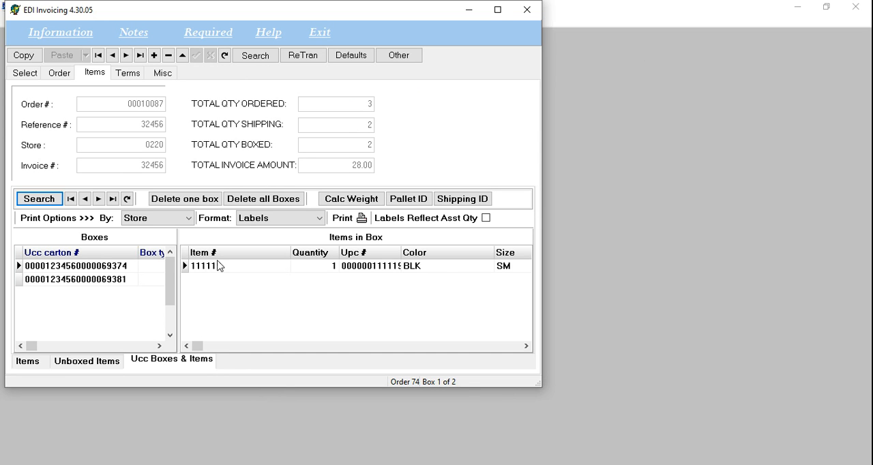
{"action": "left_click", "coordinate": [106, 281]}
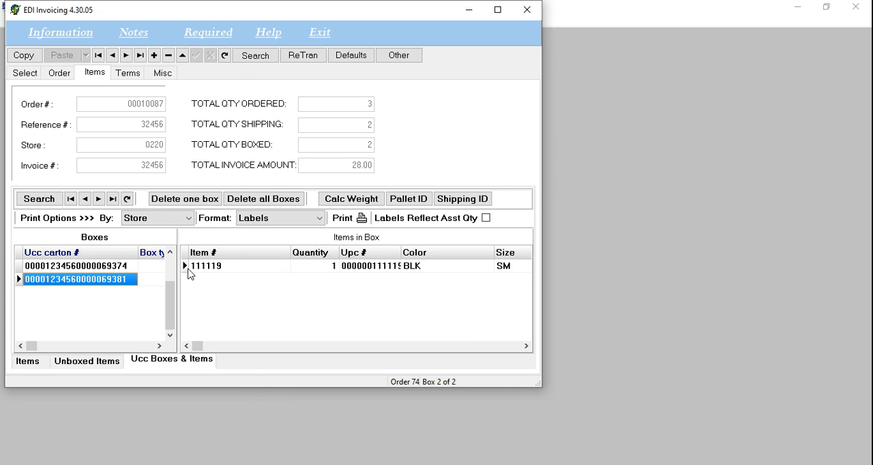
{"action": "left_click", "coordinate": [191, 220]}
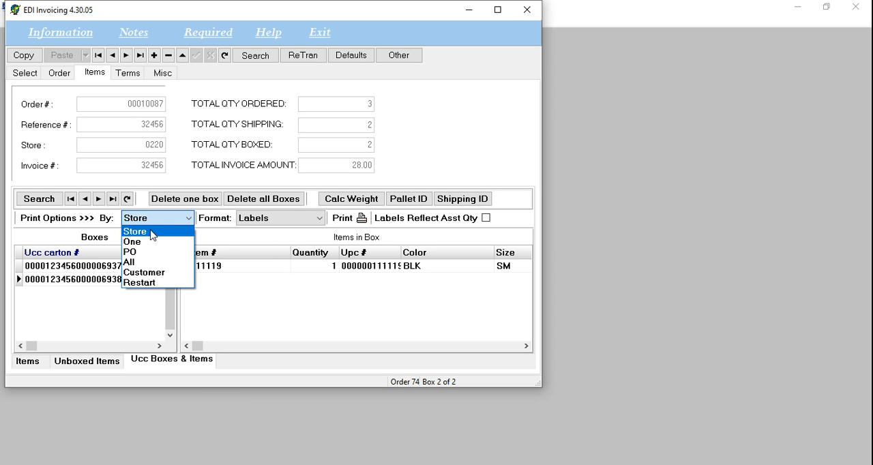
{"action": "left_click", "coordinate": [151, 233]}
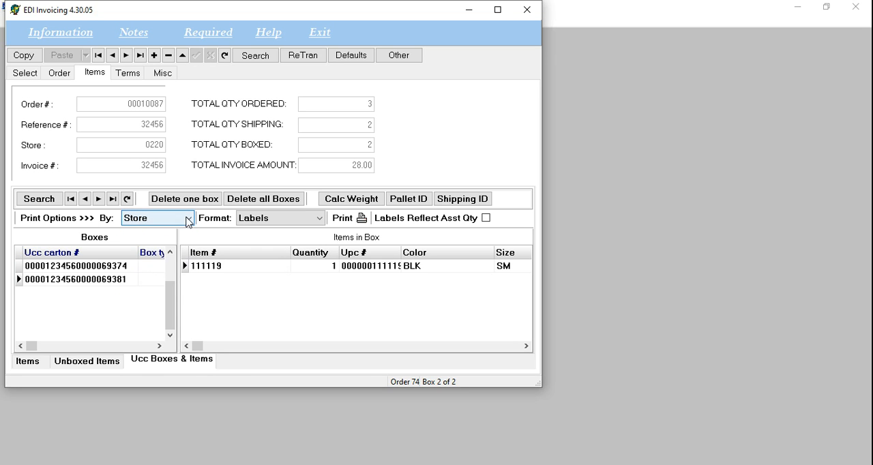
{"action": "left_click", "coordinate": [187, 219]}
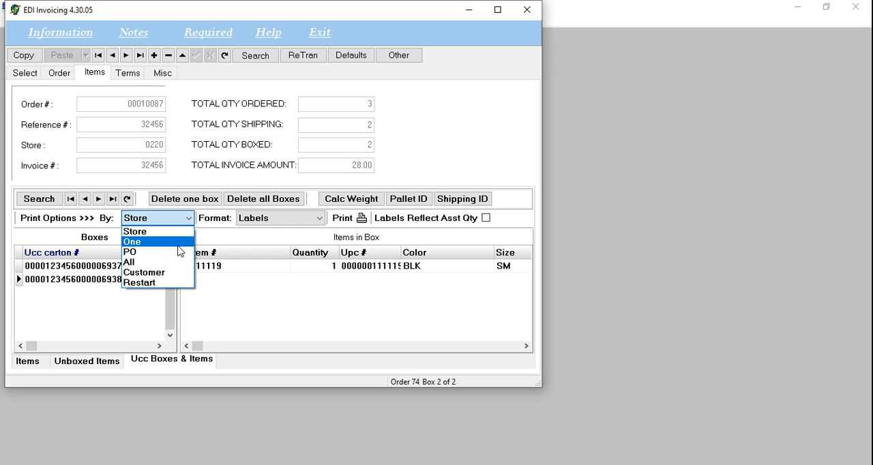
{"action": "left_click", "coordinate": [176, 242]}
{"action": "left_click", "coordinate": [115, 268]}
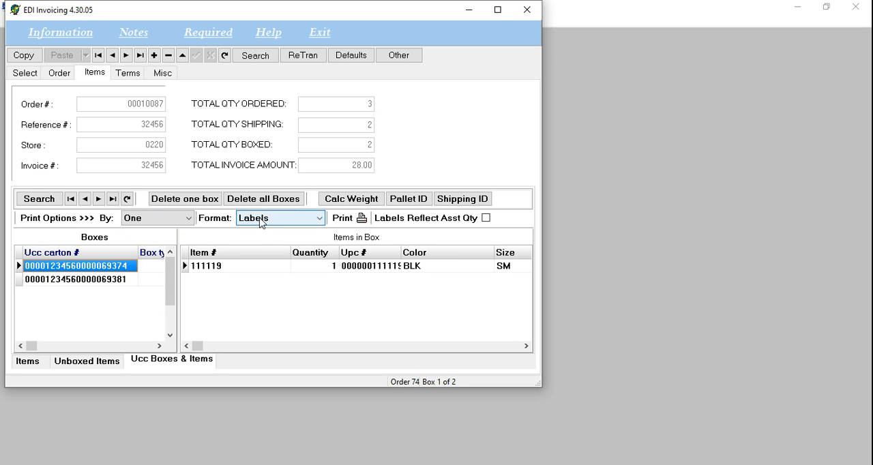
- Print the first carton's UCC-128 label with the One option and Labels format, saving the PDF as TESTLABEL in C:\ACCT_RMS
{"action": "left_click", "coordinate": [190, 219]}
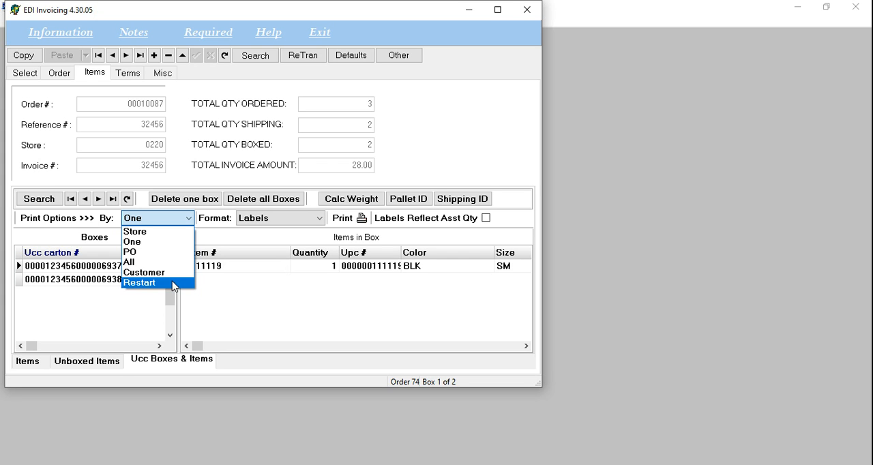
{"action": "left_click", "coordinate": [323, 223]}
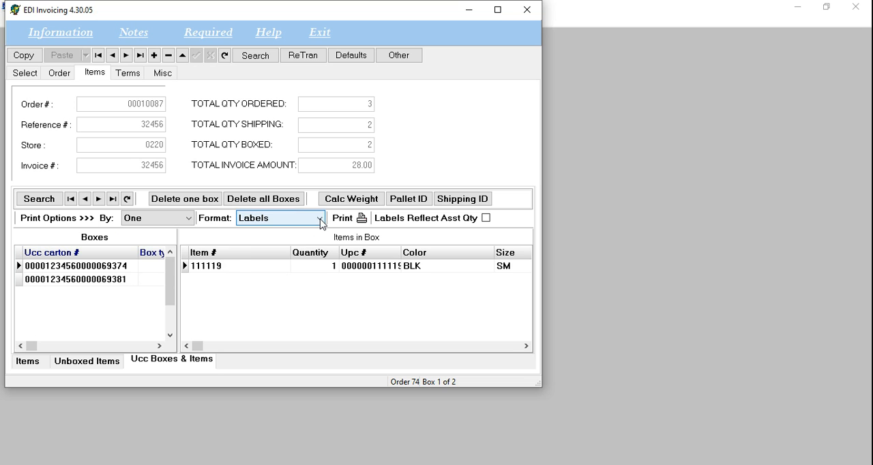
{"action": "left_click", "coordinate": [324, 223]}
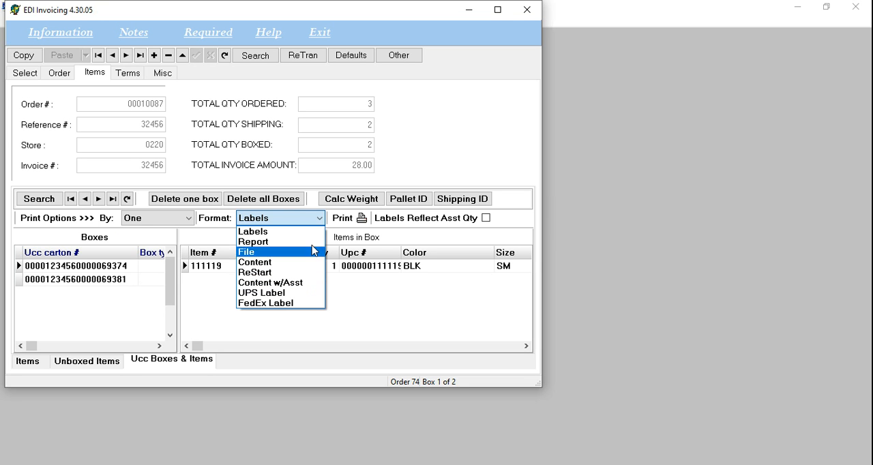
{"action": "left_click", "coordinate": [319, 220]}
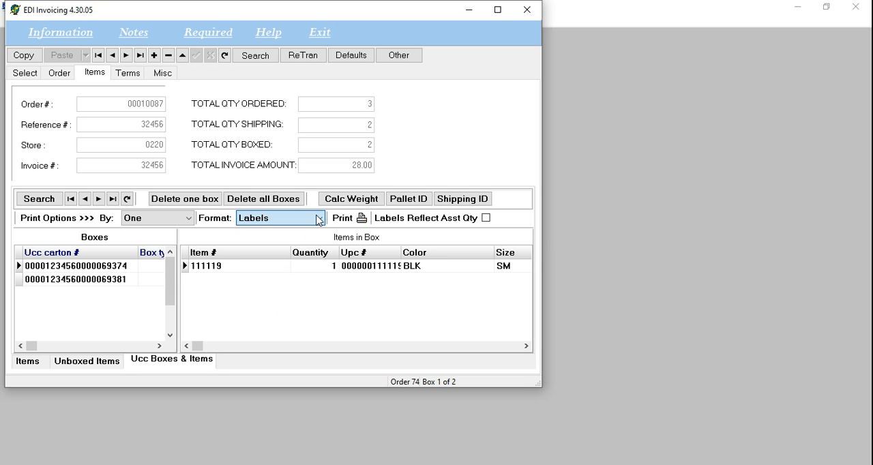
{"action": "left_click", "coordinate": [361, 218]}
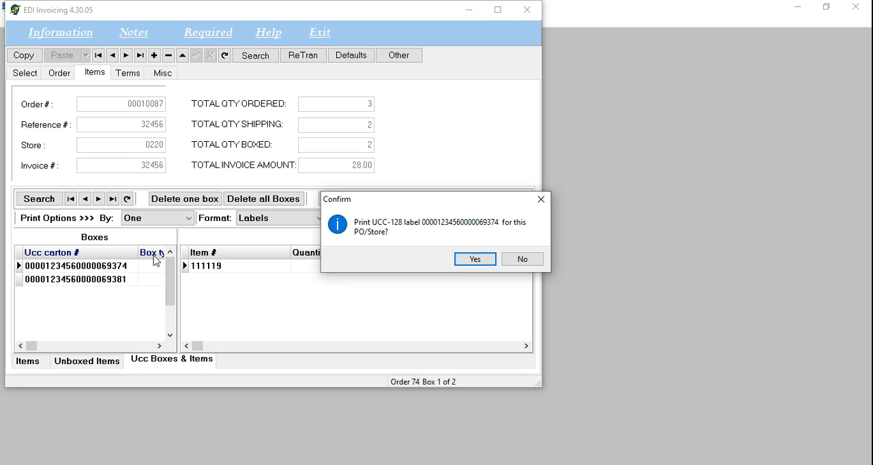
{"action": "left_click", "coordinate": [475, 259]}
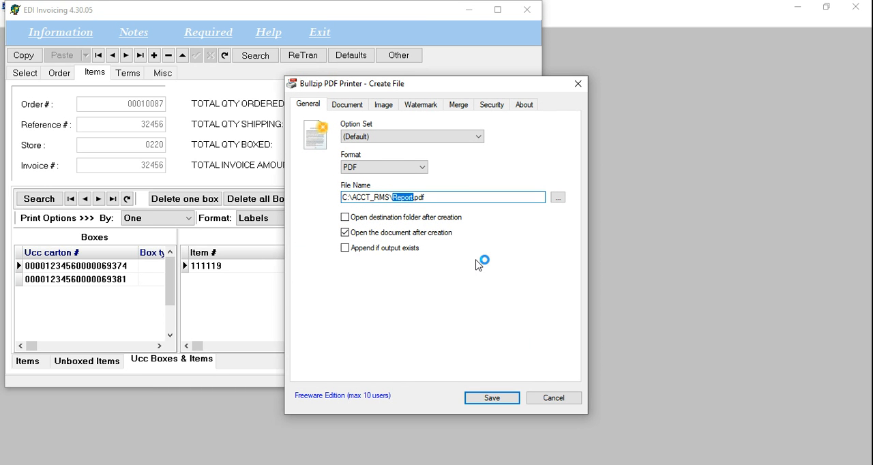
{"action": "type", "text": "TESTLABEL"}
{"action": "left_click", "coordinate": [494, 397]}
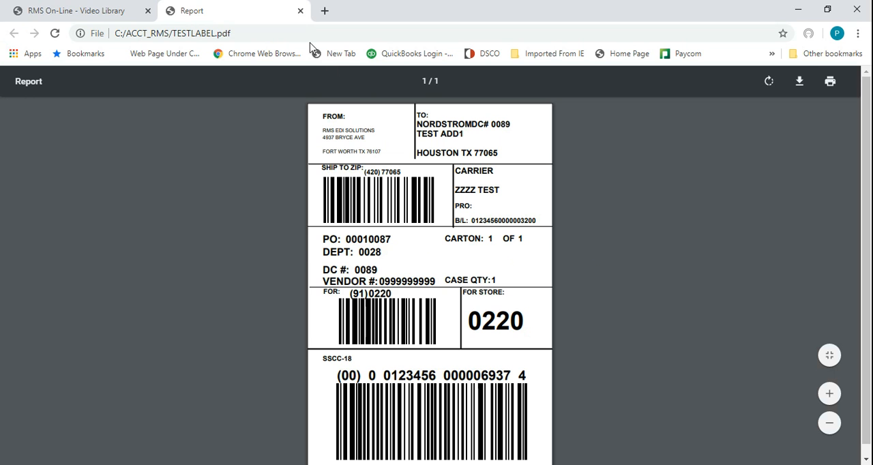
- Close the generated label PDF, minimize the browser and dismiss the print completion message in EDI Invoicing
{"action": "left_click", "coordinate": [300, 10]}
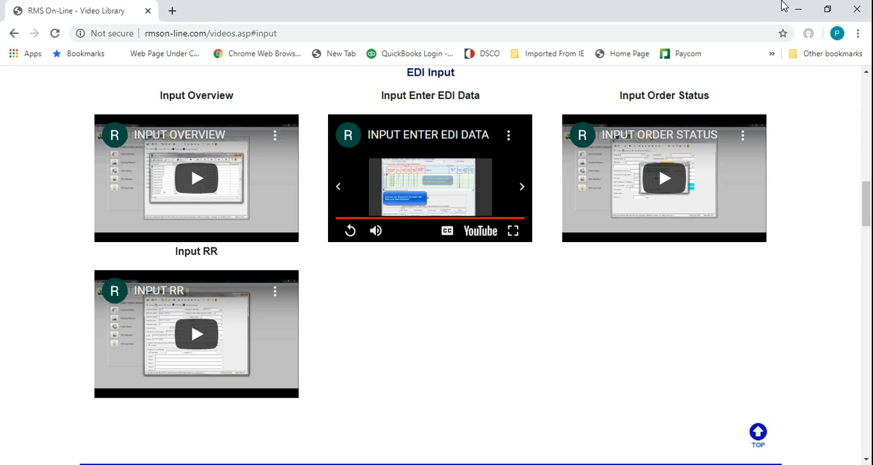
{"action": "left_click", "coordinate": [797, 9]}
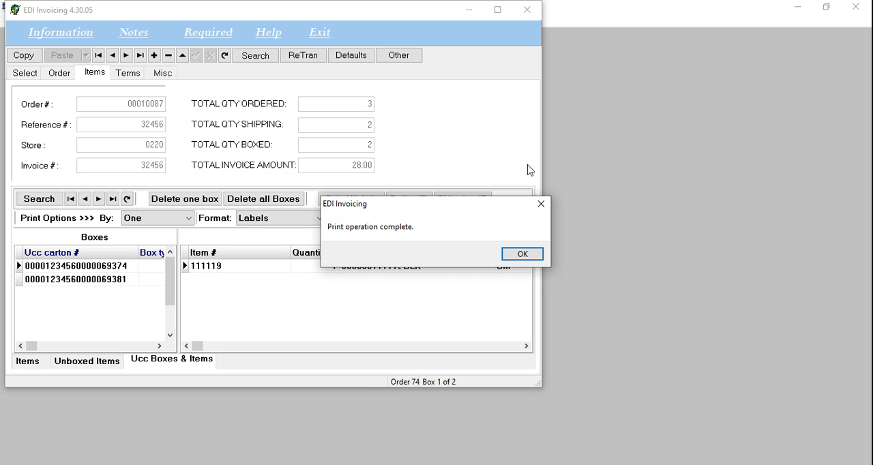
{"action": "left_click", "coordinate": [525, 253]}
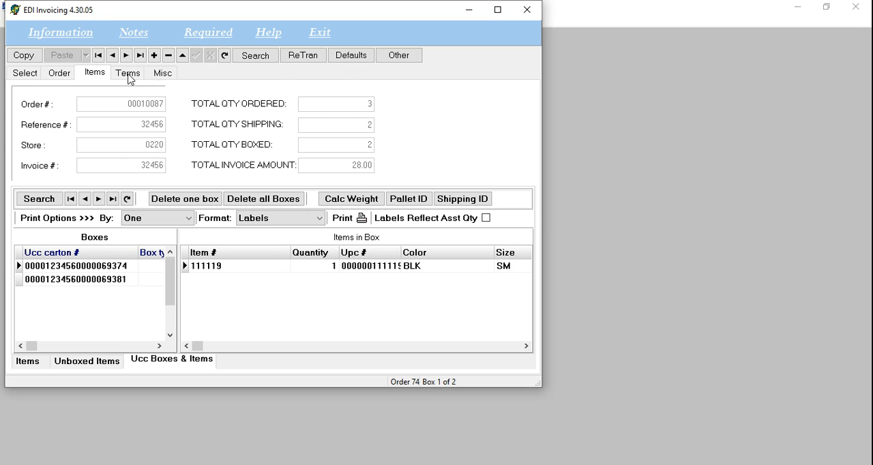
- Calculate the order's carton count and total weight for this store and save the order record
{"action": "left_click", "coordinate": [60, 72]}
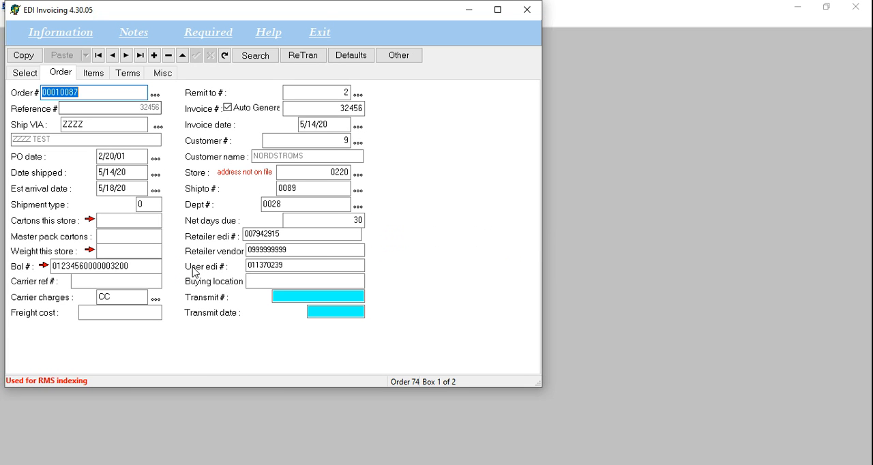
{"action": "left_click", "coordinate": [89, 220]}
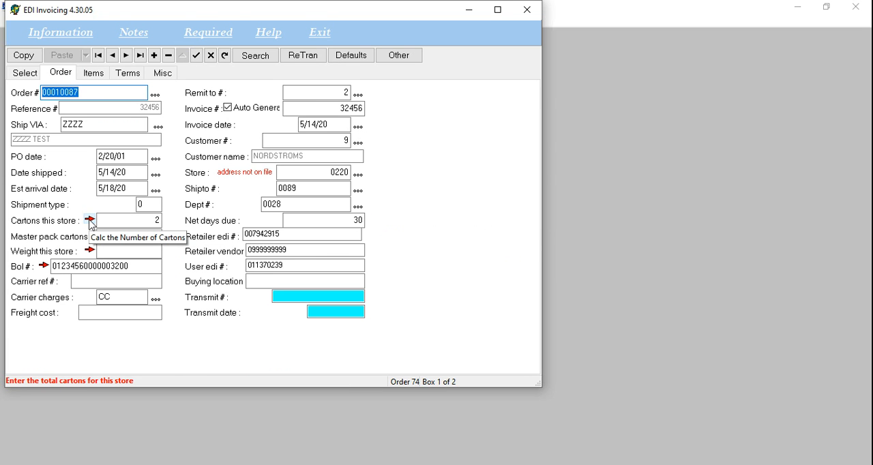
{"action": "left_click", "coordinate": [89, 250]}
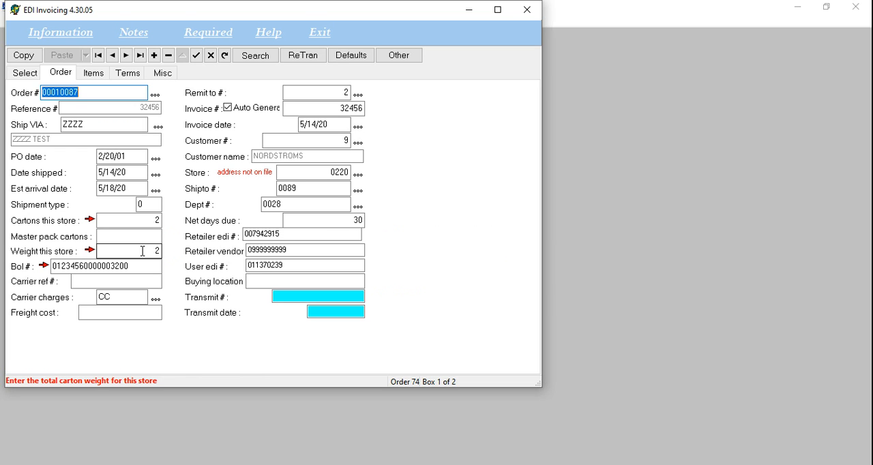
{"action": "left_click", "coordinate": [196, 55]}
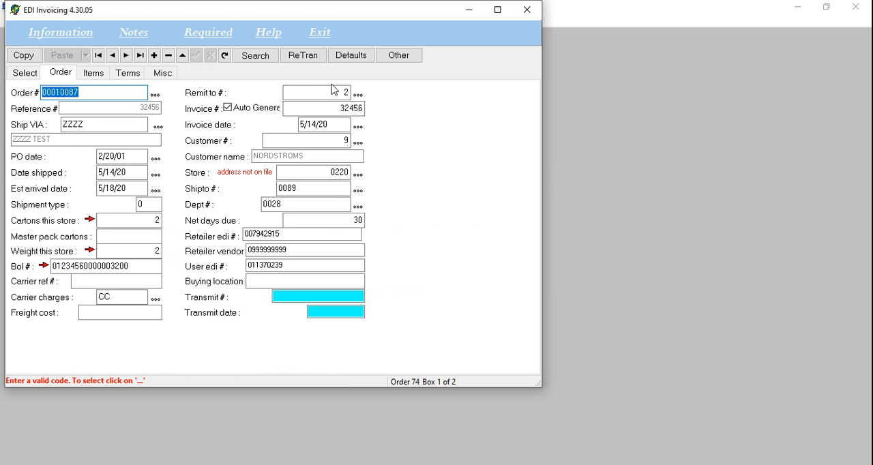